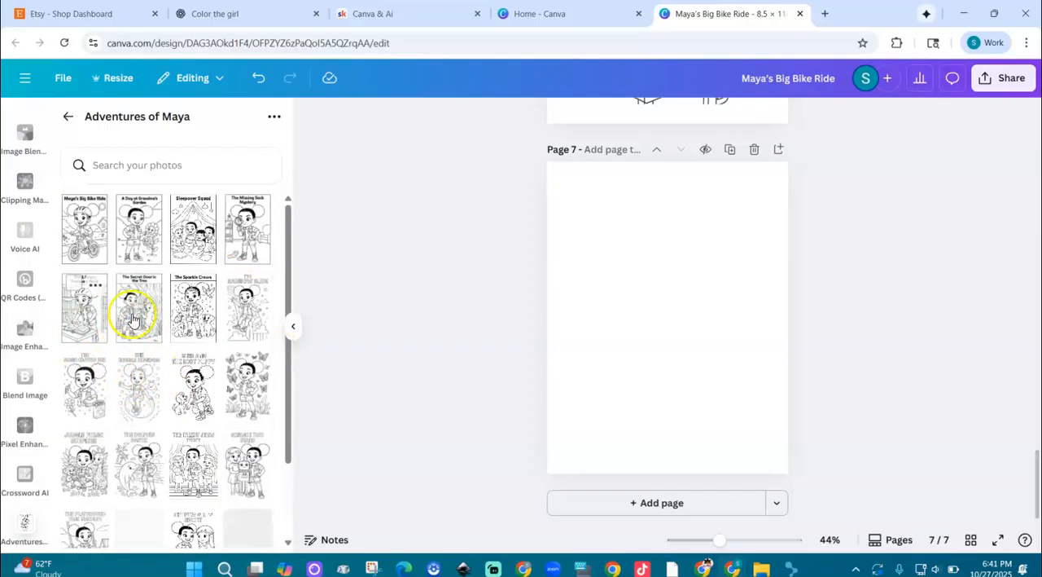
Add the Secret Door in the Tree picture to page 7 and crop the title band off its top.
{"action": "left_click", "coordinate": [146, 326]}
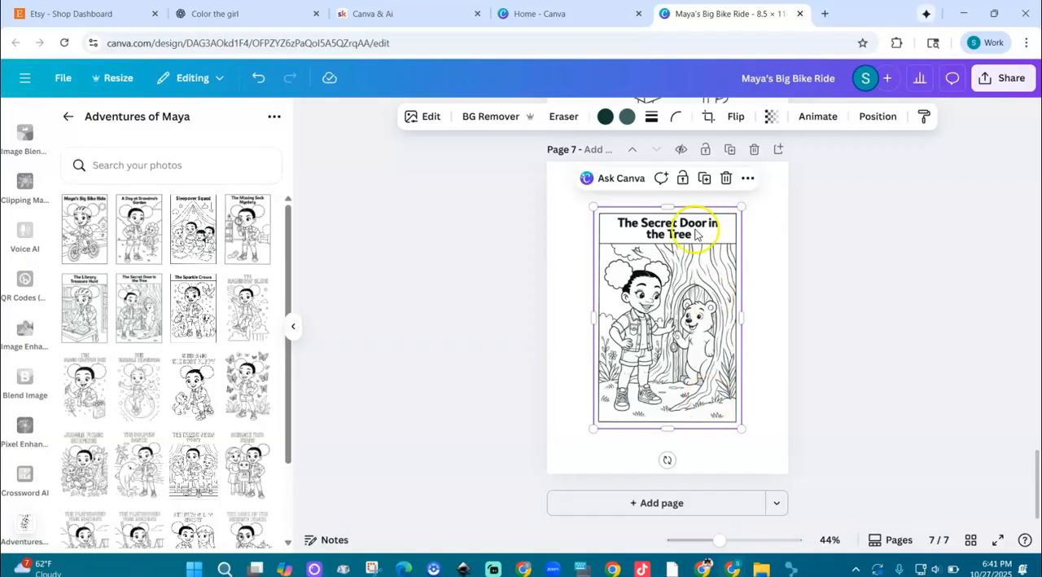
{"action": "left_click_drag", "start_coordinate": [717, 540], "coordinate": [735, 542]}
{"action": "left_click_drag", "start_coordinate": [668, 167], "coordinate": [673, 225]}
{"action": "left_click", "coordinate": [559, 178]}
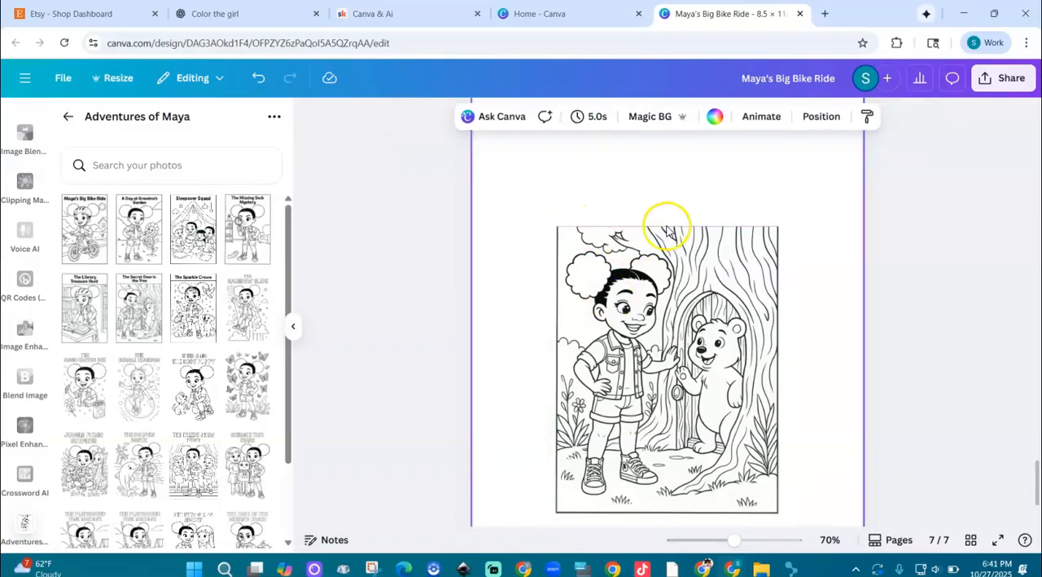
{"action": "left_click", "coordinate": [692, 244]}
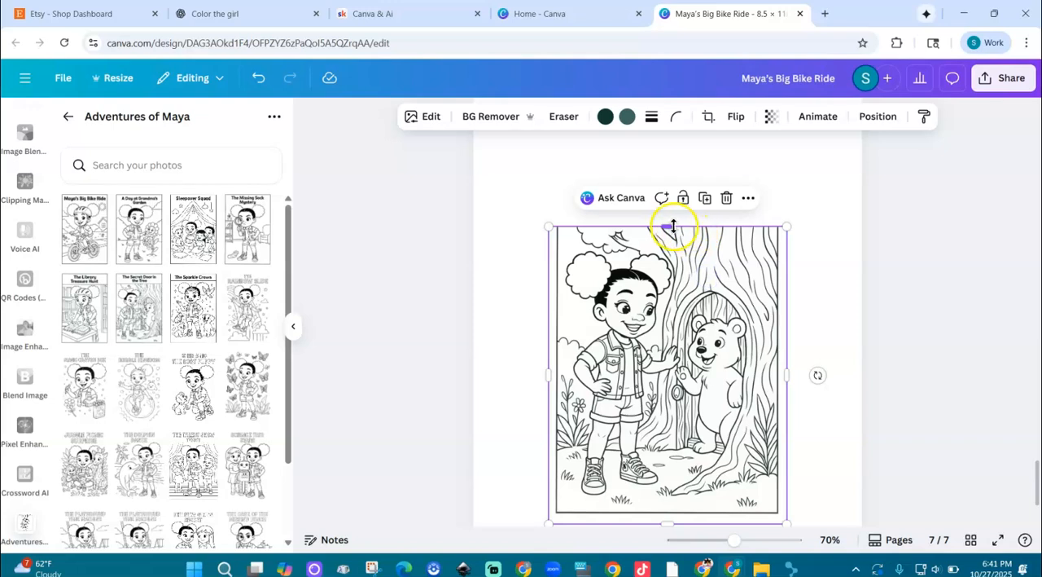
{"action": "left_click_drag", "start_coordinate": [671, 227], "coordinate": [671, 231]}
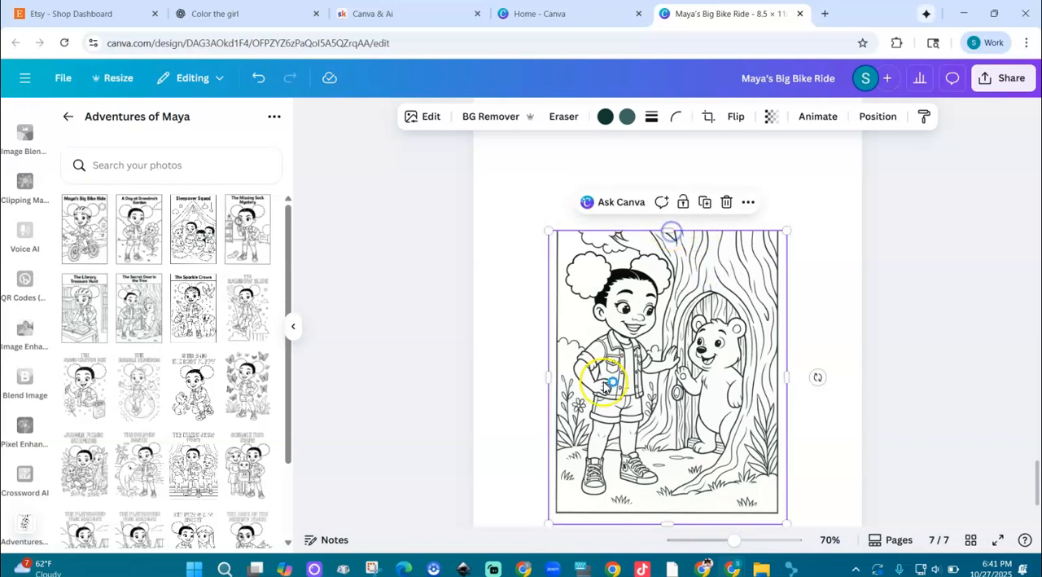
Crop the tree picture's left, right and bottom edges to remove its black border, and apply the crop.
{"action": "left_click_drag", "start_coordinate": [550, 377], "coordinate": [559, 377]}
{"action": "left_click_drag", "start_coordinate": [785, 377], "coordinate": [775, 380]}
{"action": "left_click_drag", "start_coordinate": [666, 522], "coordinate": [666, 508]}
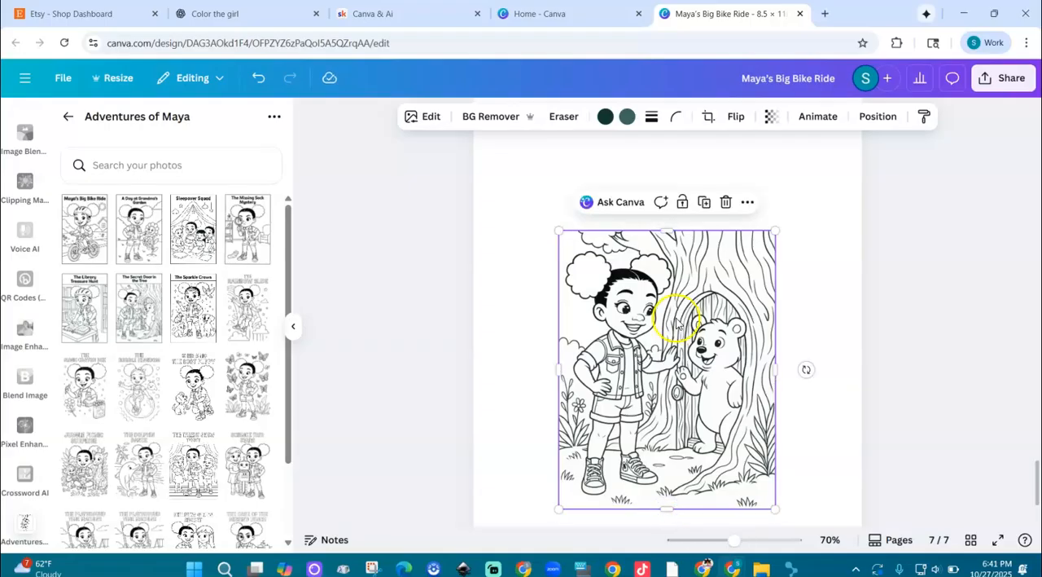
{"action": "double_click", "coordinate": [689, 268]}
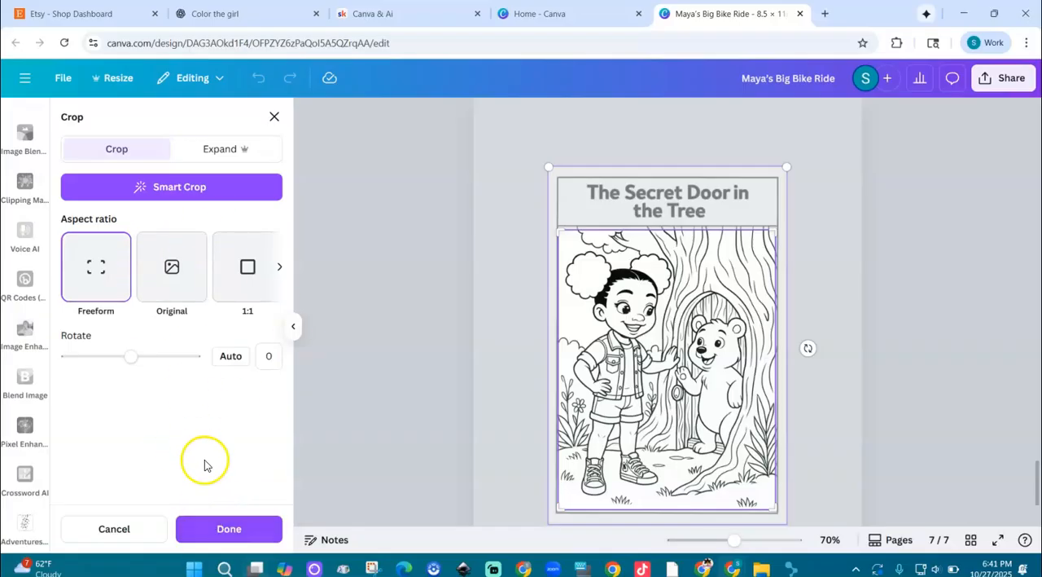
{"action": "left_click", "coordinate": [229, 529]}
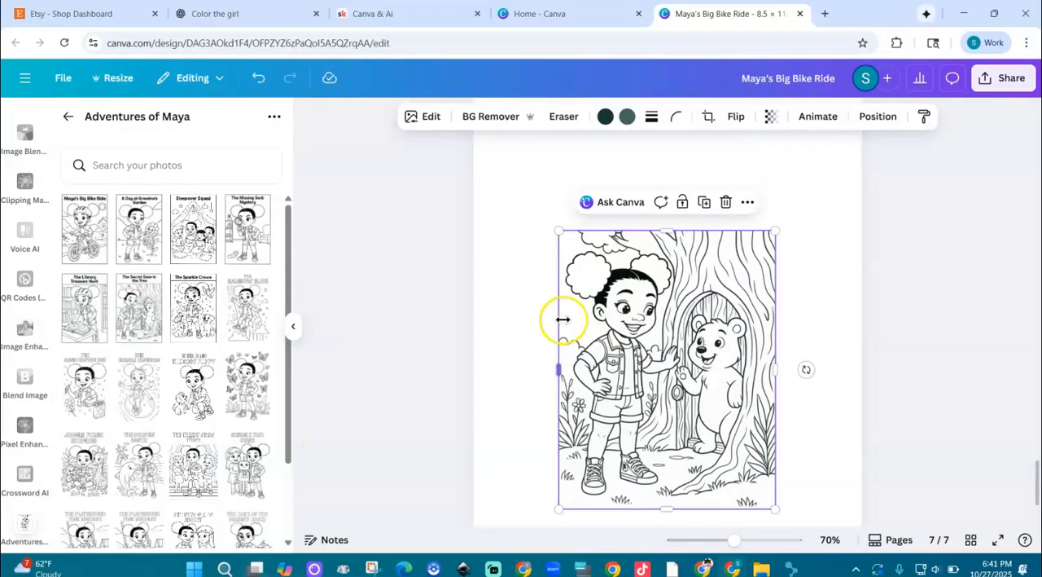
Enlarge the cropped tree picture to nearly fill page 7 and centre it horizontally, leaving space above for a title.
{"action": "left_click_drag", "start_coordinate": [733, 546], "coordinate": [717, 544]}
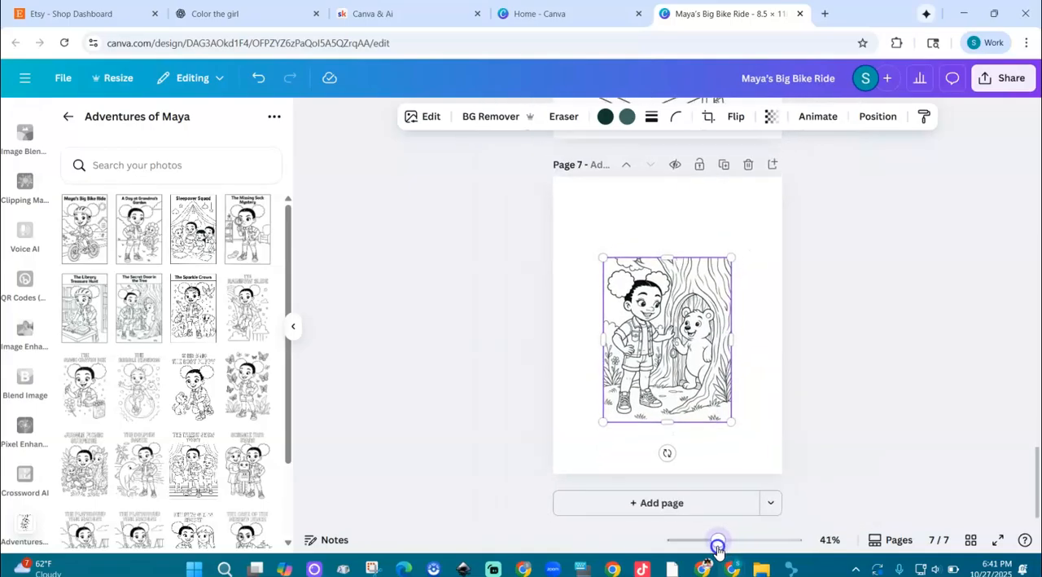
{"action": "left_click_drag", "start_coordinate": [602, 259], "coordinate": [565, 210]}
{"action": "left_click_drag", "start_coordinate": [612, 242], "coordinate": [616, 256]}
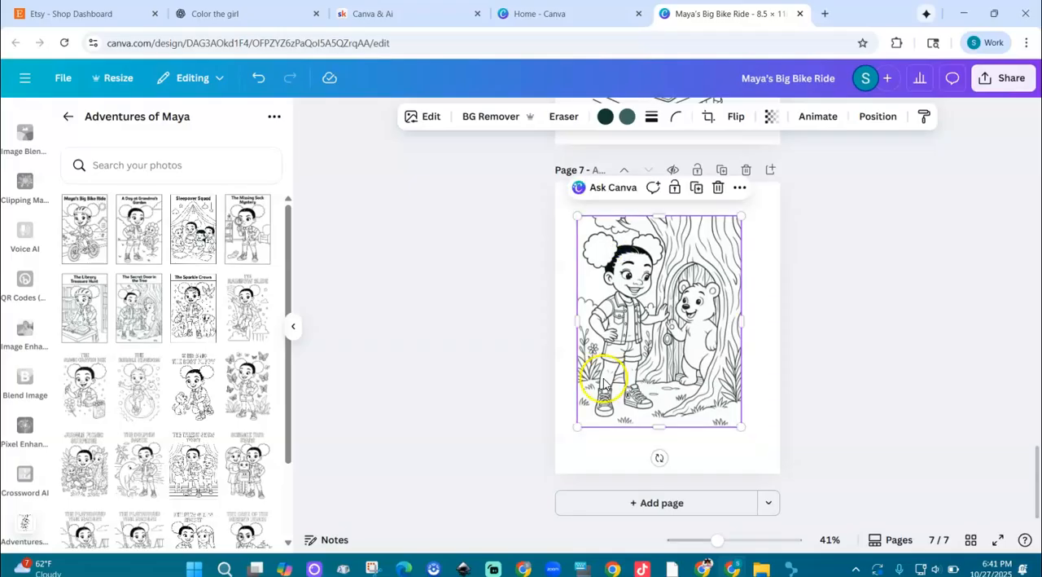
{"action": "left_click_drag", "start_coordinate": [740, 425], "coordinate": [758, 462]}
{"action": "left_click_drag", "start_coordinate": [707, 398], "coordinate": [702, 396]}
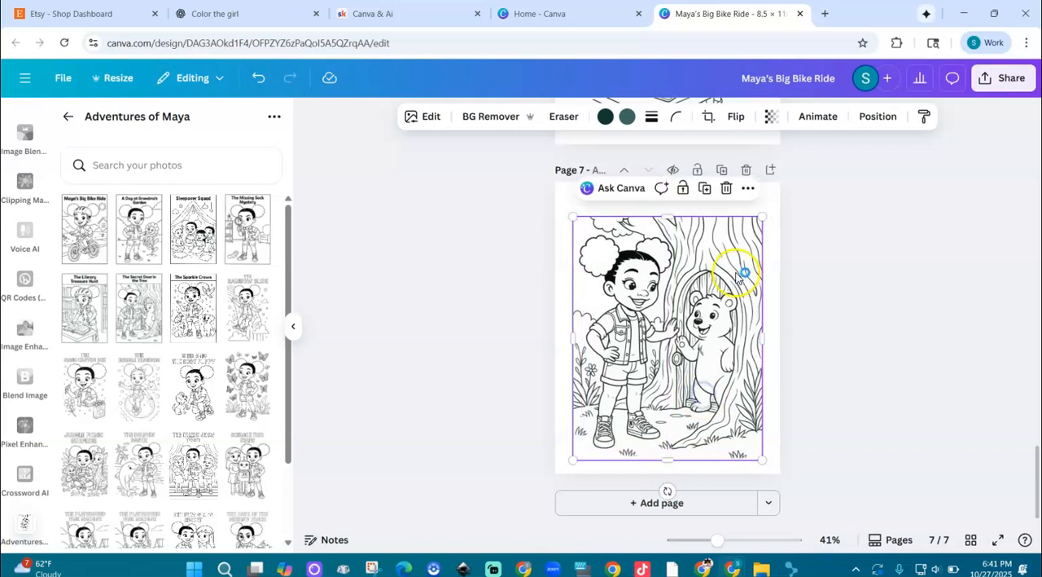
{"action": "left_click_drag", "start_coordinate": [759, 218], "coordinate": [758, 227]}
{"action": "left_click_drag", "start_coordinate": [680, 297], "coordinate": [684, 300]}
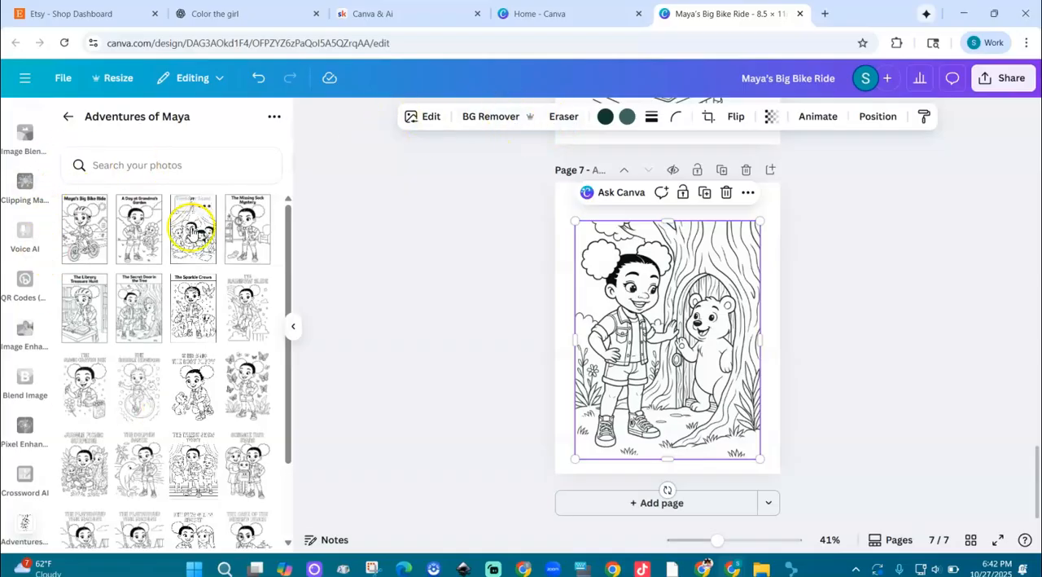
Add a heading to page 7 reading "The Secret Door On The Tree", split into two lines after "Door".
{"action": "scroll", "coordinate": [26, 310], "scroll_direction": "up", "scroll_amount": 20}
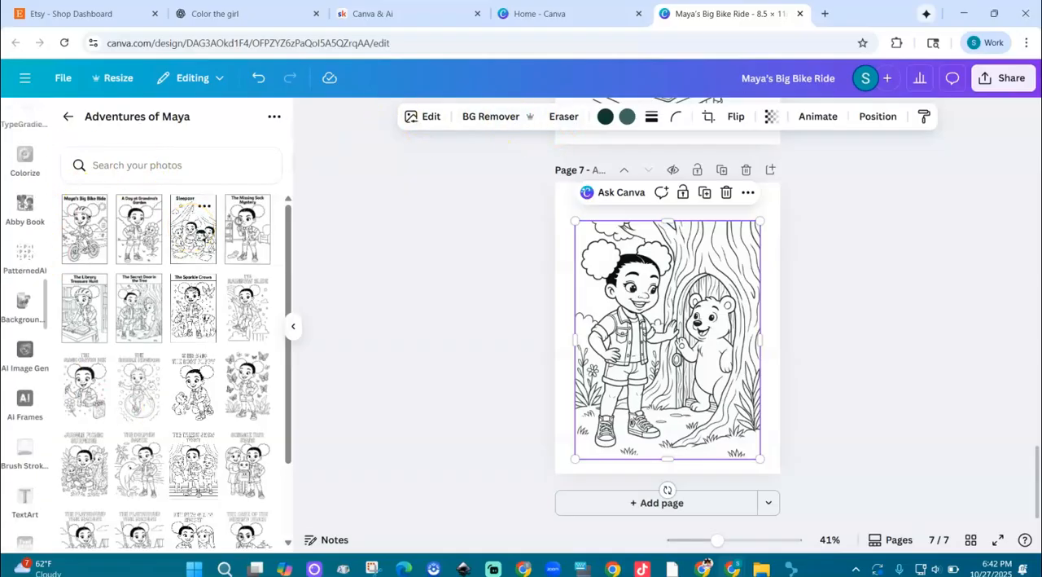
{"action": "scroll", "coordinate": [26, 309], "scroll_direction": "up", "scroll_amount": 10}
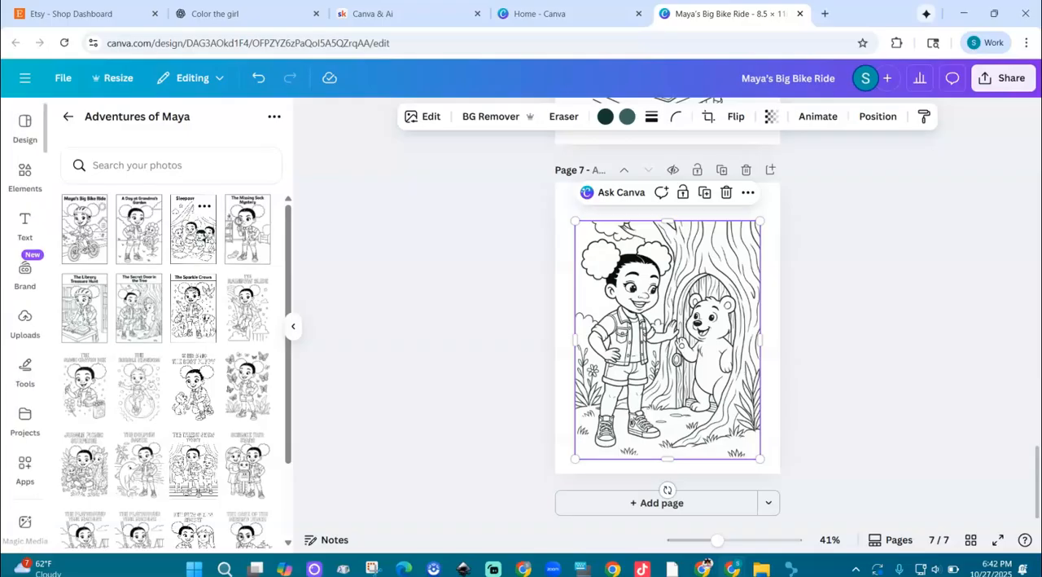
{"action": "left_click", "coordinate": [25, 224]}
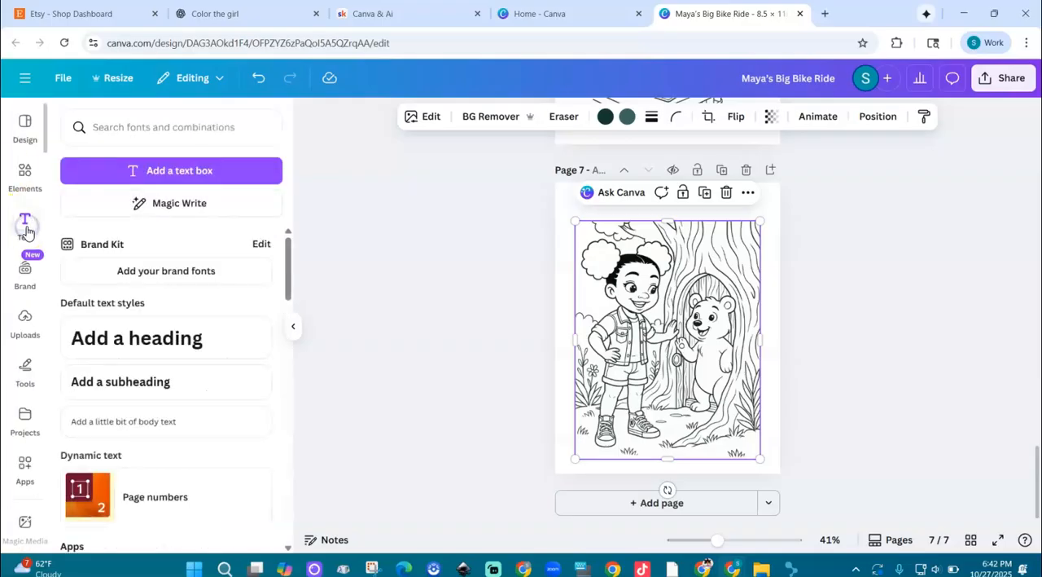
{"action": "left_click", "coordinate": [199, 339]}
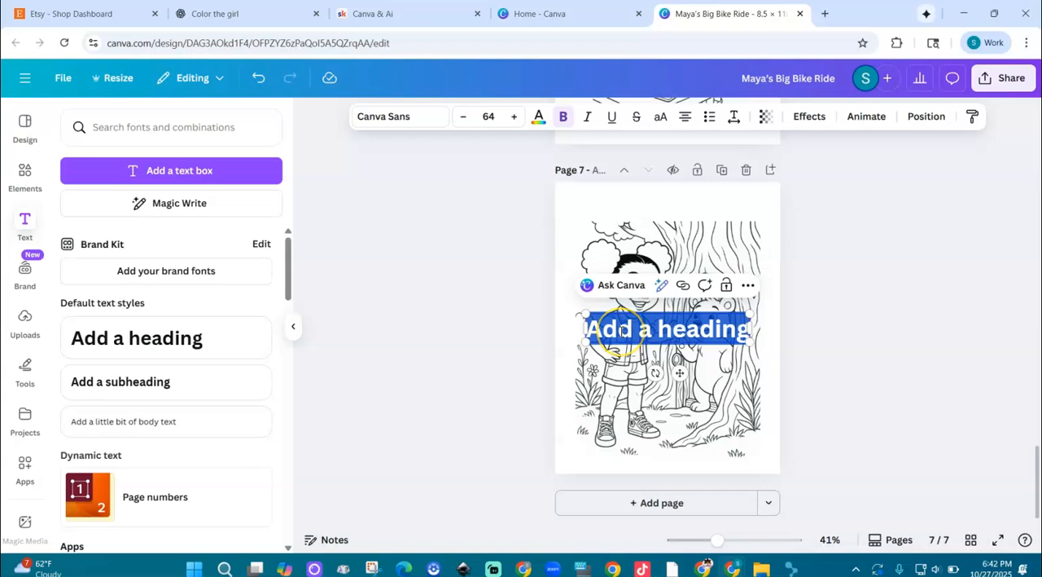
{"action": "type", "text": "The Secret Door"}
{"action": "key", "text": "Return"}
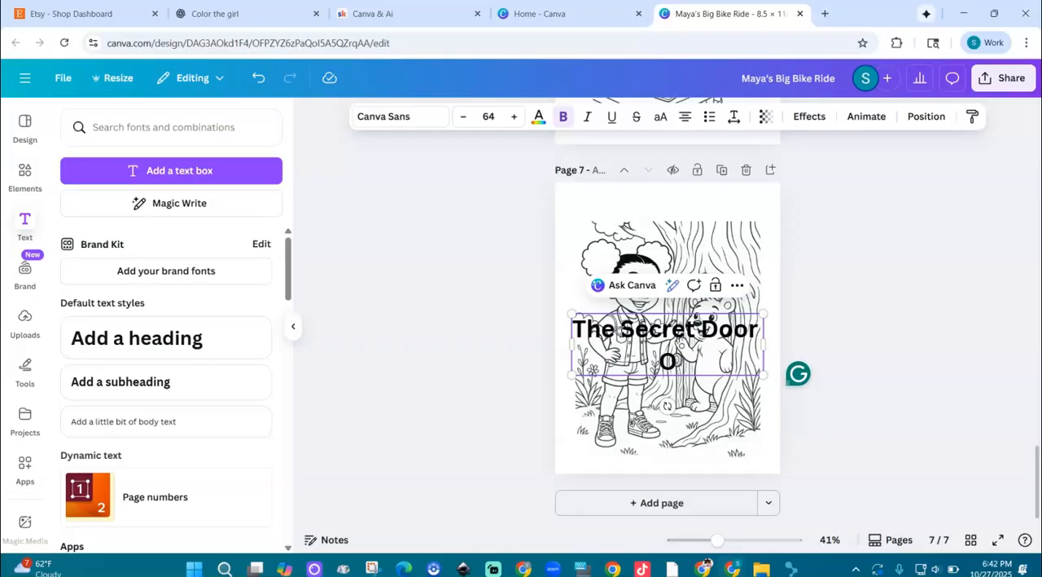
{"action": "type", "text": "On The Tree"}
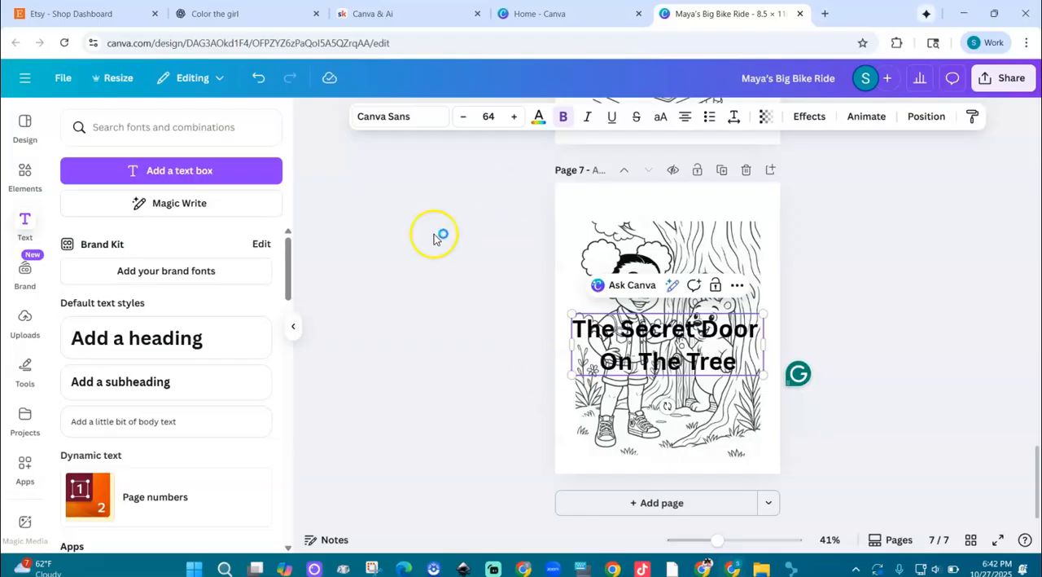
Reopen the Adventures of Maya uploads folder and set both lines of the heading to the League Spartan font.
{"action": "left_click", "coordinate": [25, 322]}
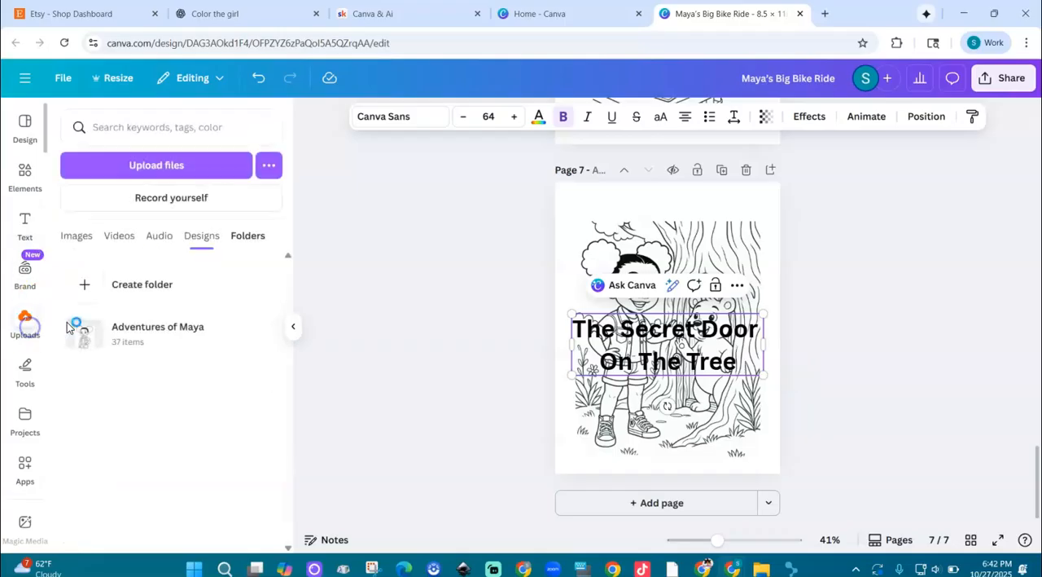
{"action": "left_click", "coordinate": [110, 336]}
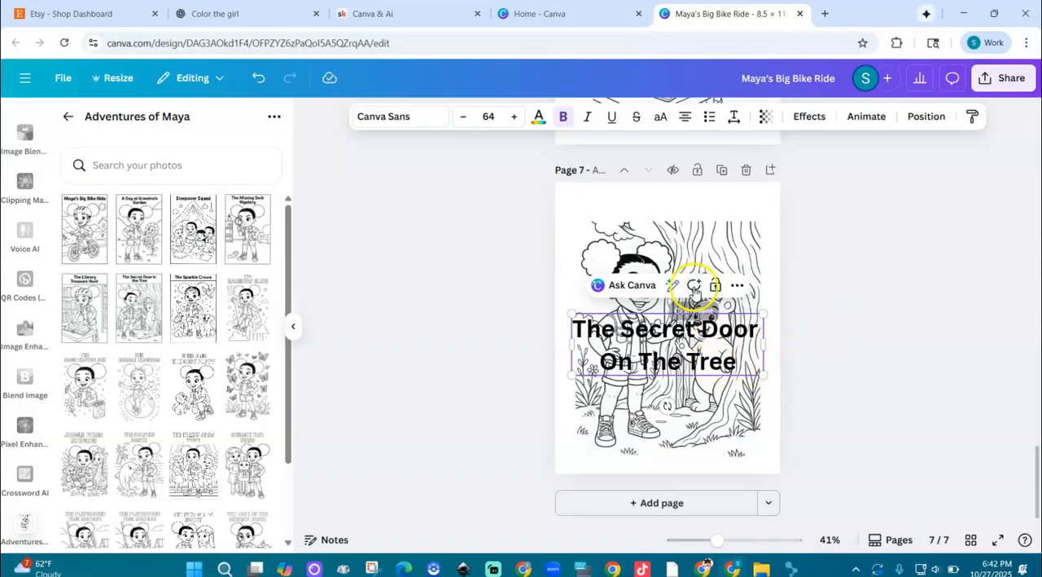
{"action": "left_click", "coordinate": [405, 124]}
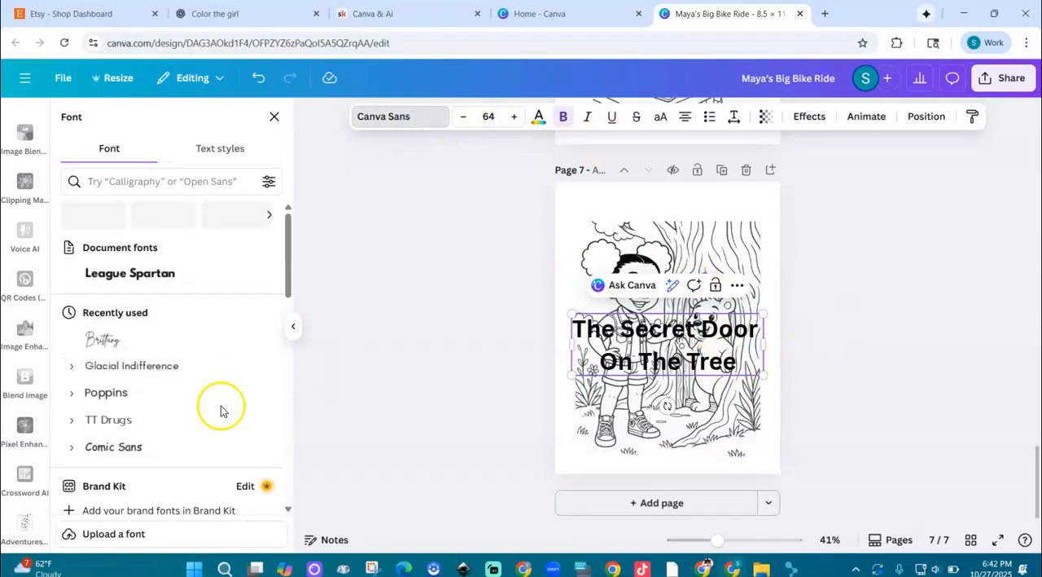
{"action": "left_click", "coordinate": [130, 300]}
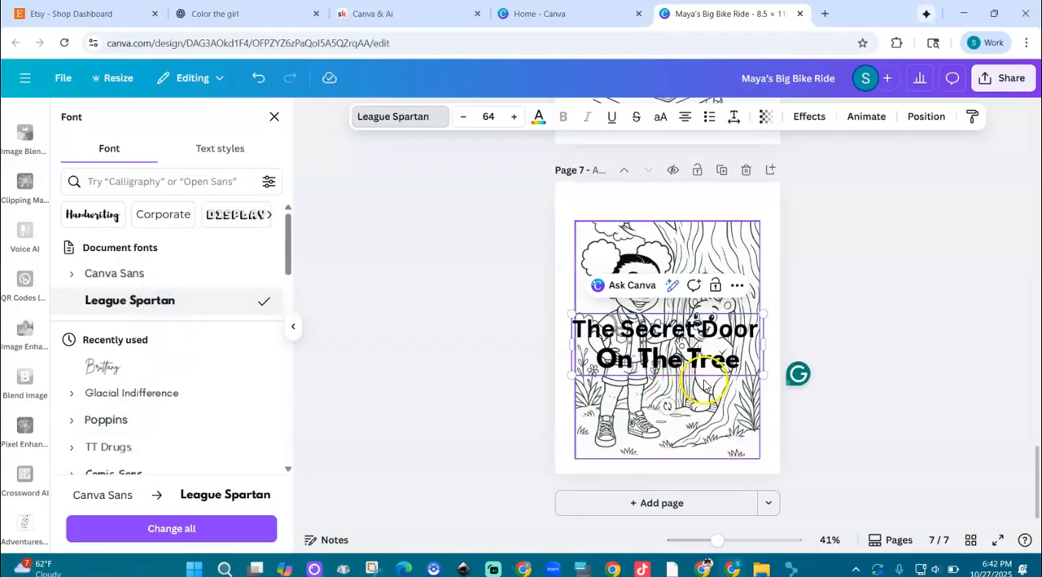
{"action": "triple_click", "coordinate": [680, 335]}
{"action": "double_click", "coordinate": [680, 336]}
{"action": "triple_click", "coordinate": [680, 336]}
{"action": "key", "text": "ctrl+a"}
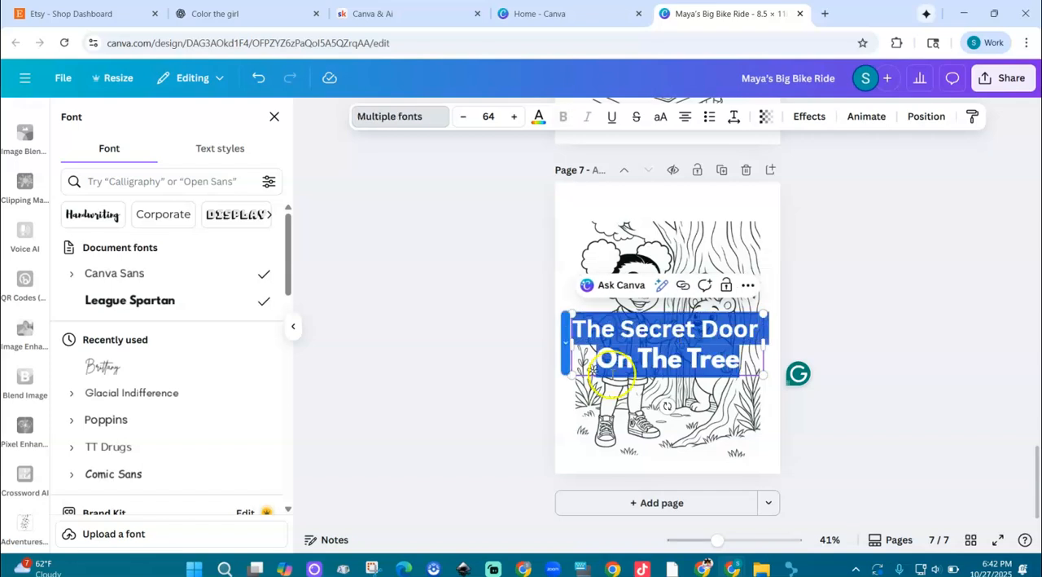
{"action": "left_click", "coordinate": [130, 300]}
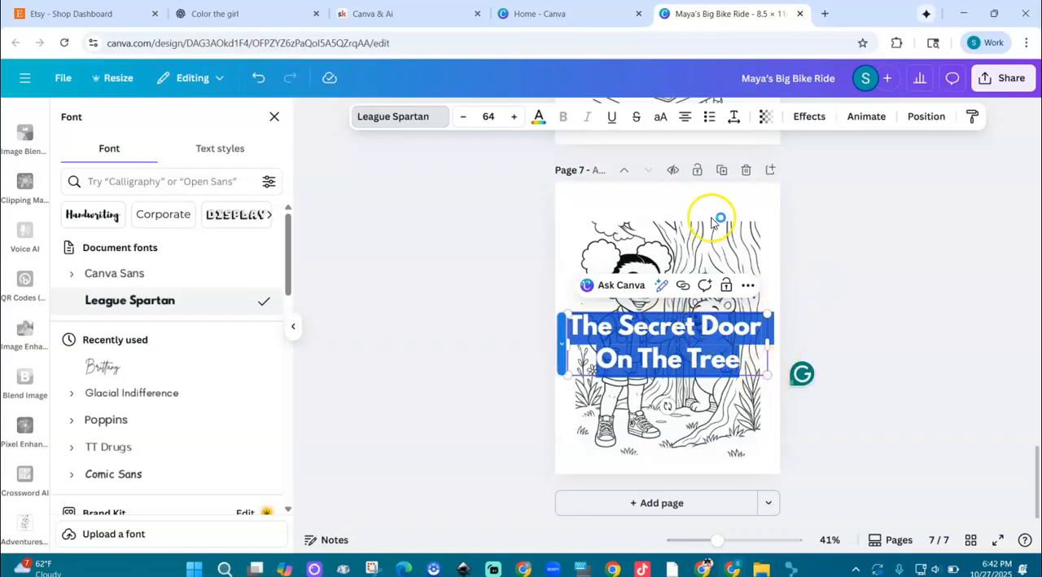
Apply the Outline effect in black to the heading and set its text color to white.
{"action": "left_click", "coordinate": [809, 118]}
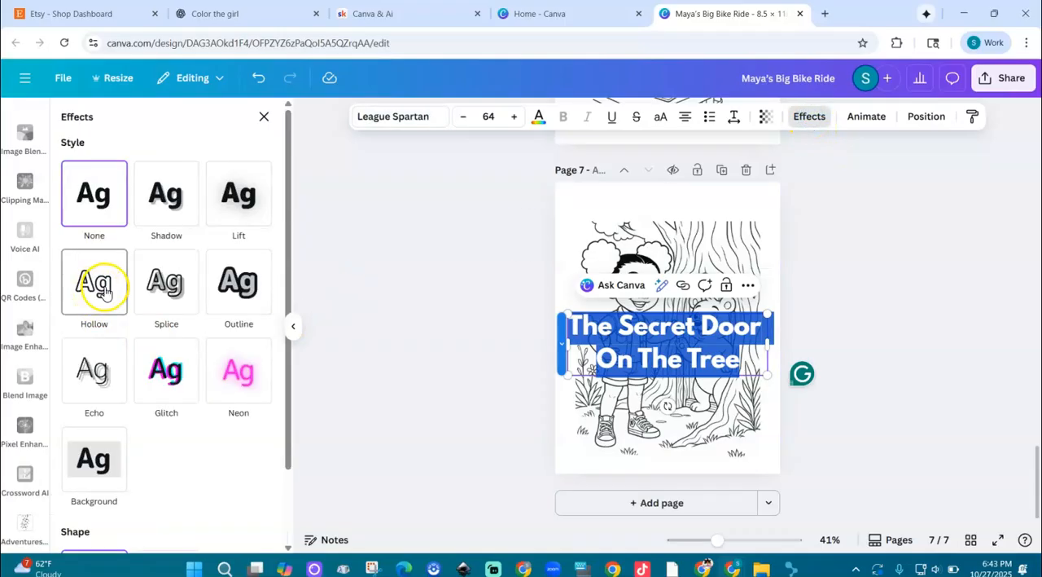
{"action": "left_click", "coordinate": [239, 290]}
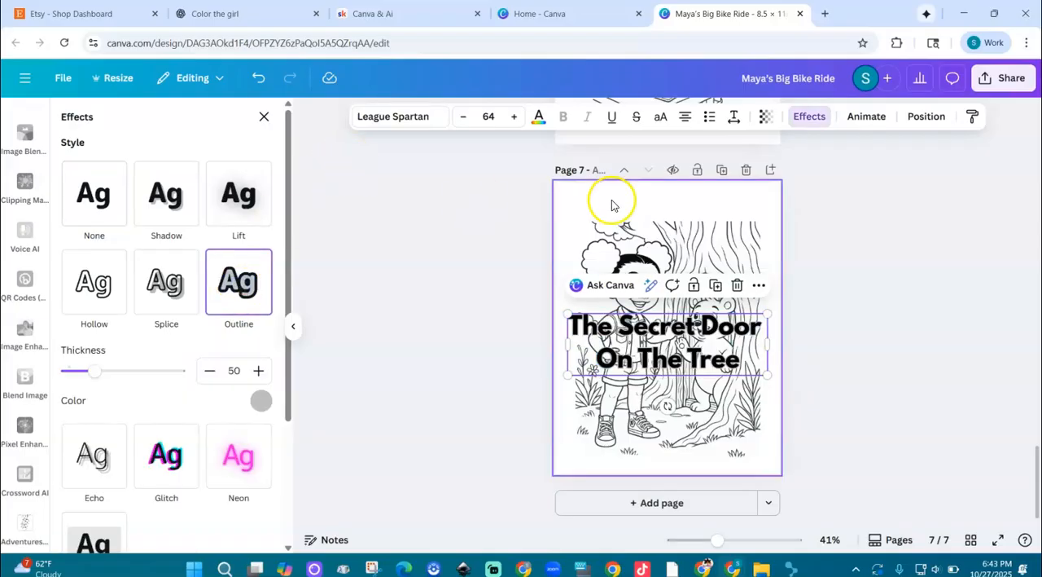
{"action": "left_click", "coordinate": [538, 116]}
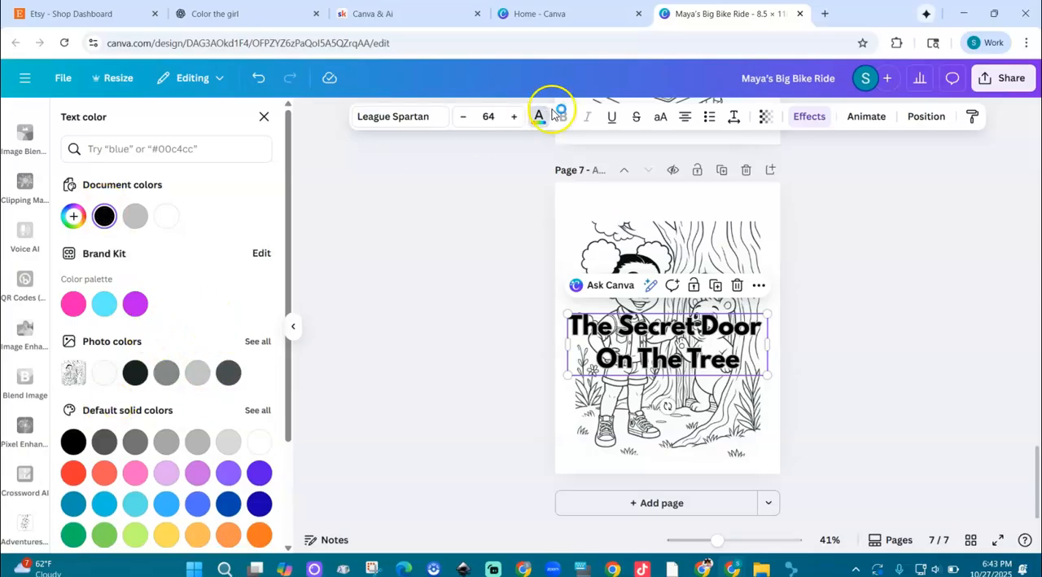
{"action": "left_click", "coordinate": [806, 118]}
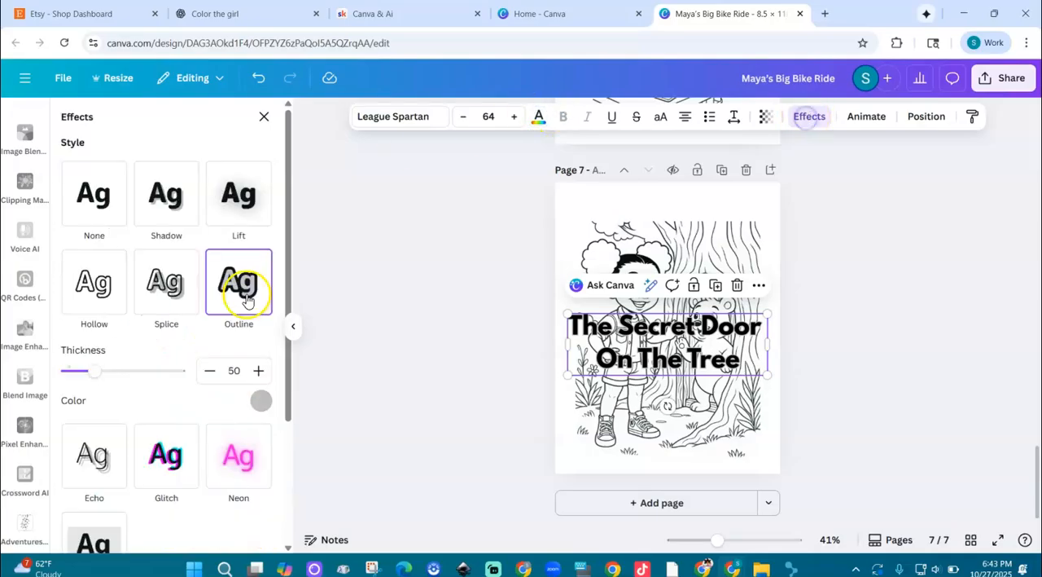
{"action": "left_click", "coordinate": [260, 401]}
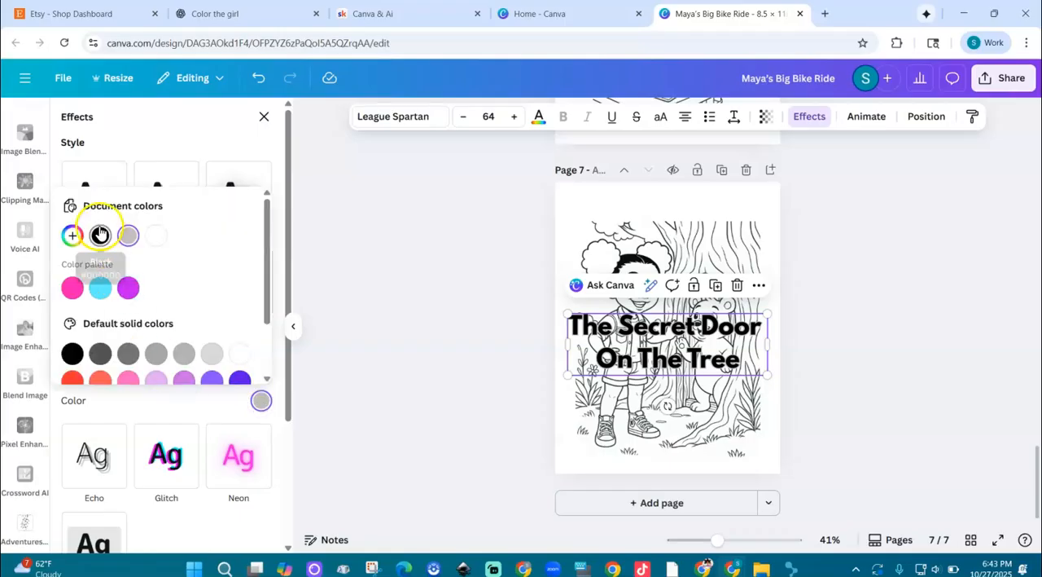
{"action": "left_click", "coordinate": [101, 236]}
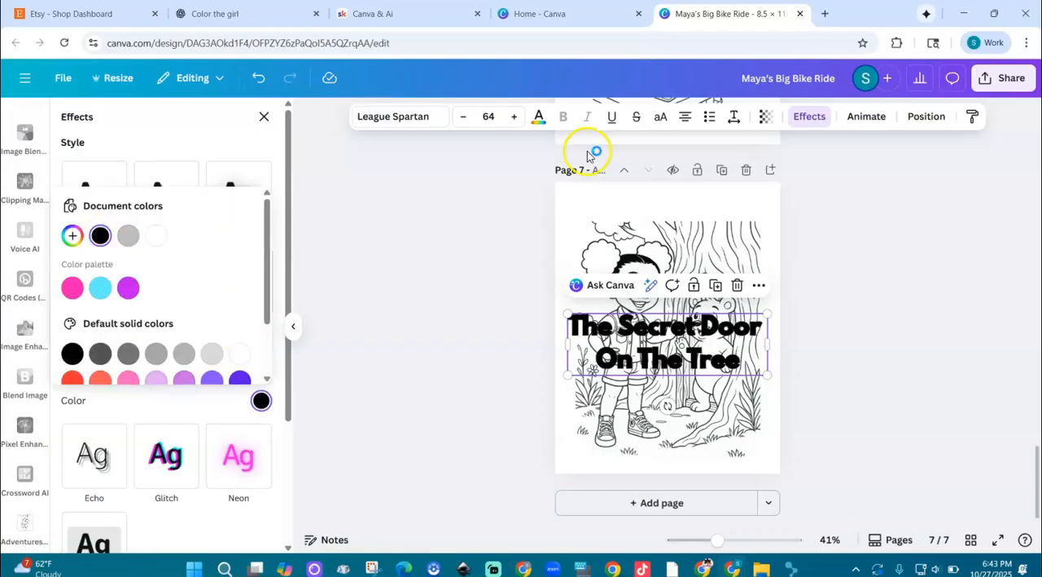
{"action": "left_click", "coordinate": [539, 119]}
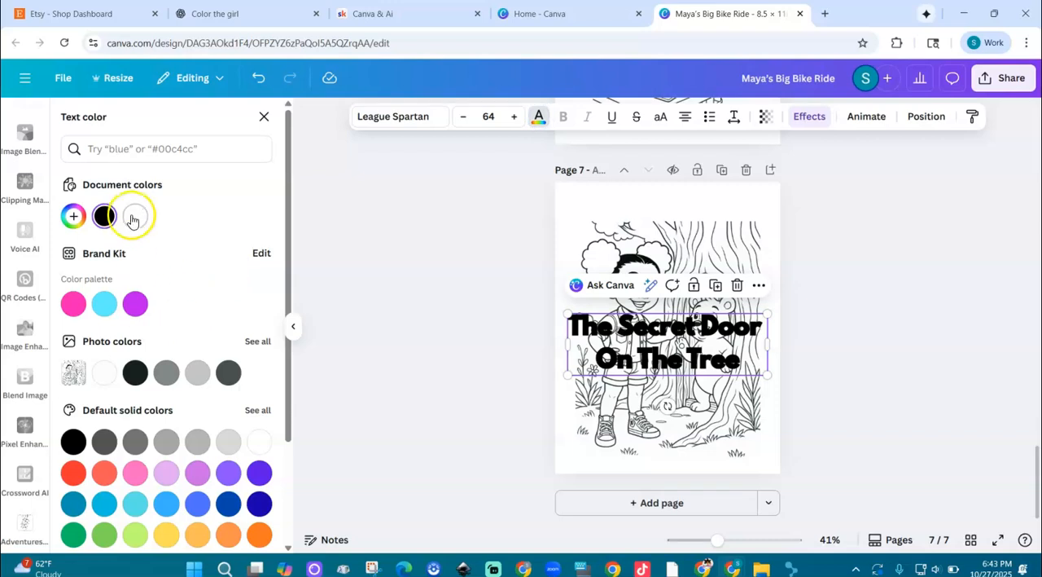
{"action": "left_click", "coordinate": [133, 219]}
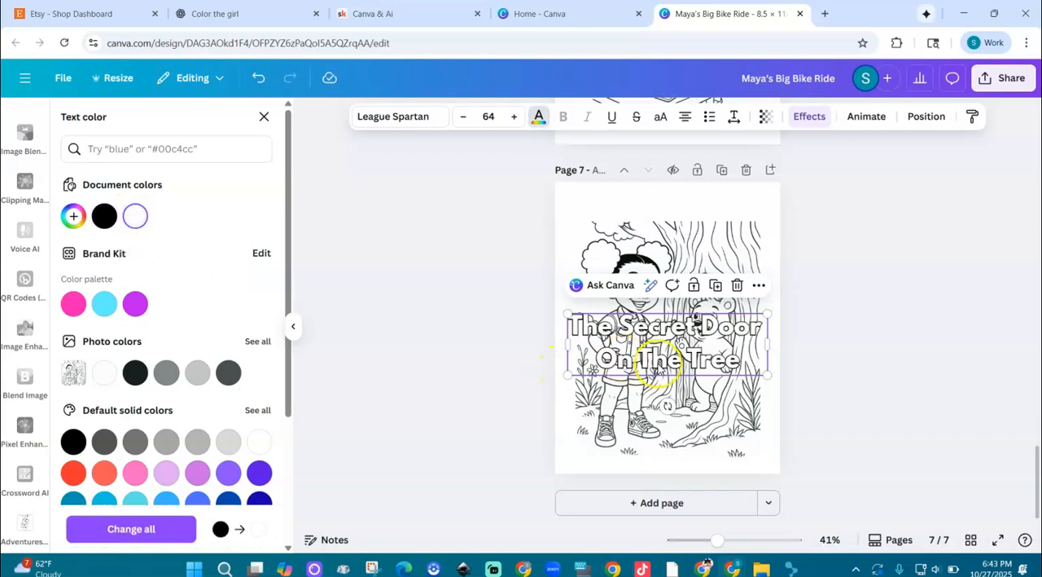
{"action": "left_click", "coordinate": [772, 394]}
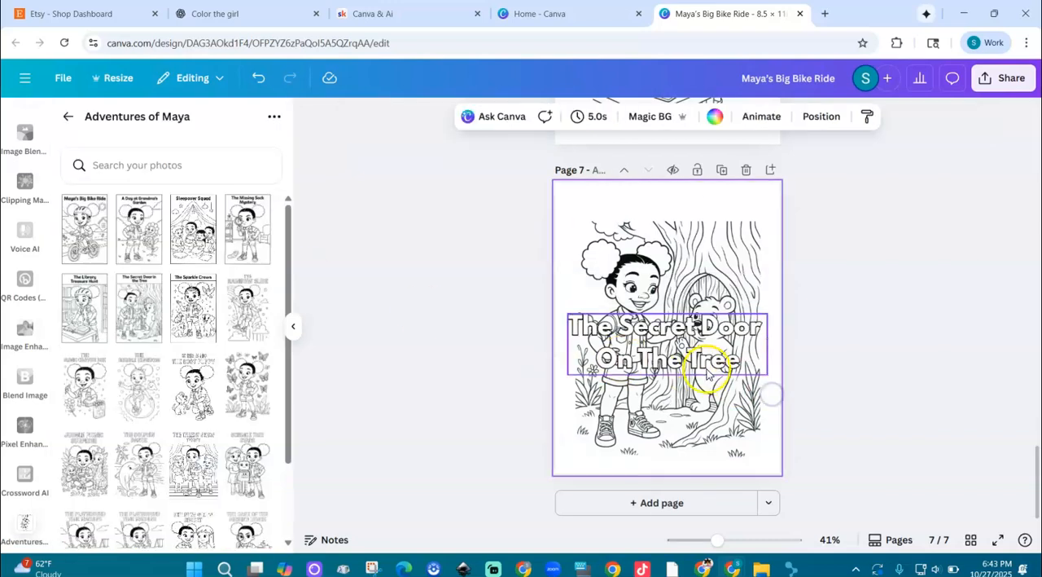
Move the heading to the top of page 7, centred over the upper edge of the picture.
{"action": "left_click_drag", "start_coordinate": [662, 358], "coordinate": [669, 235]}
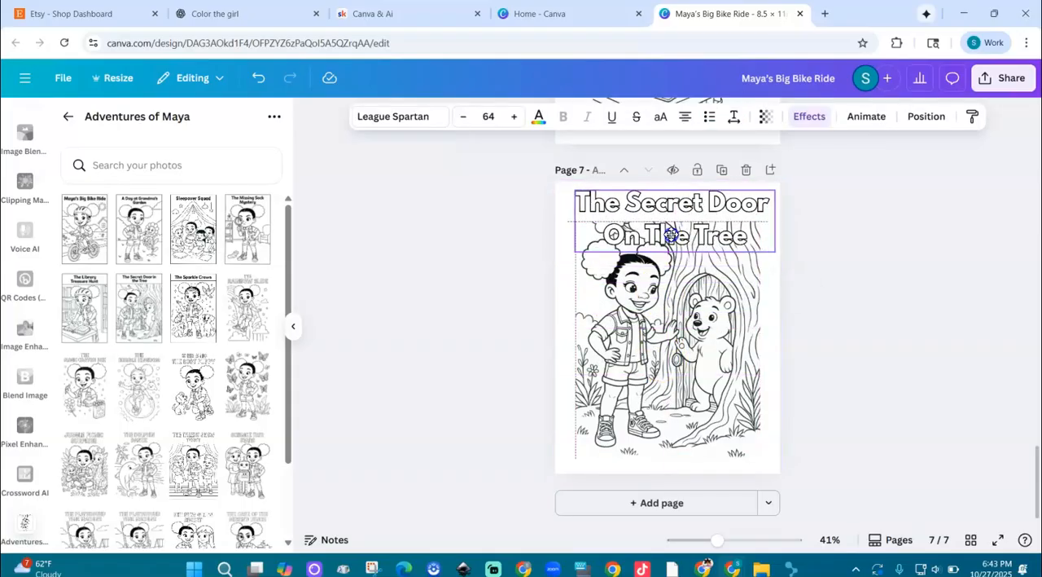
{"action": "left_click_drag", "start_coordinate": [669, 234], "coordinate": [696, 231]}
{"action": "left_click", "coordinate": [860, 354]}
{"action": "left_click", "coordinate": [707, 228]}
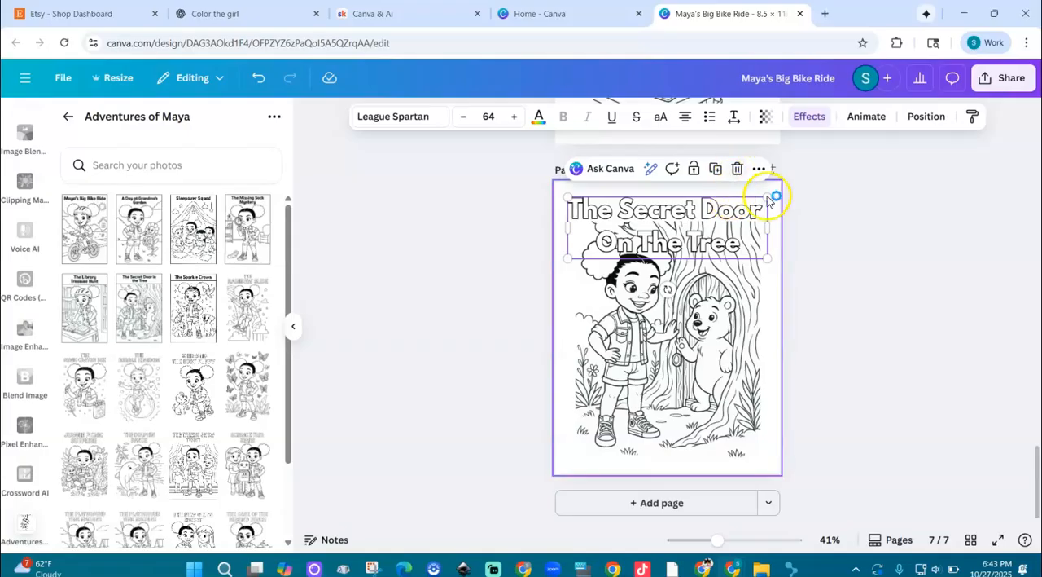
{"action": "left_click", "coordinate": [790, 212]}
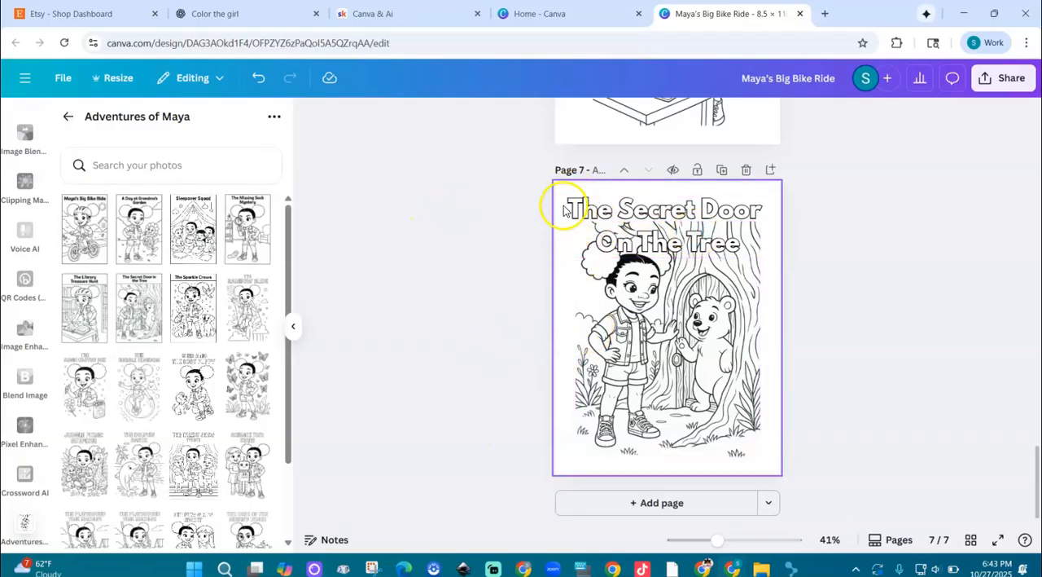
Shrink the heading slightly to fit the picture's width and centre it again on the page.
{"action": "left_click", "coordinate": [753, 213]}
{"action": "left_click_drag", "start_coordinate": [767, 197], "coordinate": [765, 201]}
{"action": "left_click_drag", "start_coordinate": [682, 219], "coordinate": [670, 218]}
{"action": "left_click", "coordinate": [831, 400]}
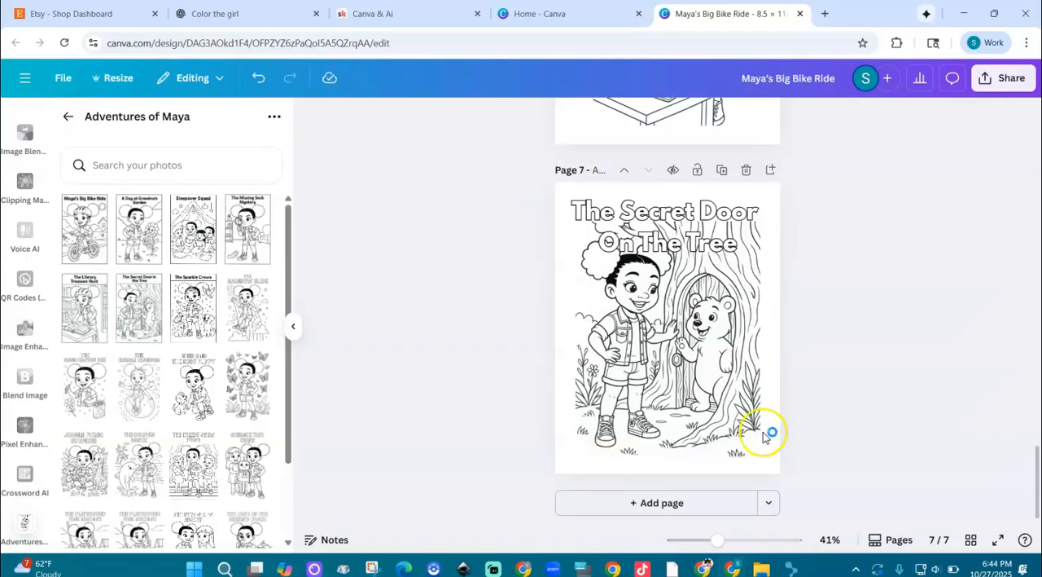